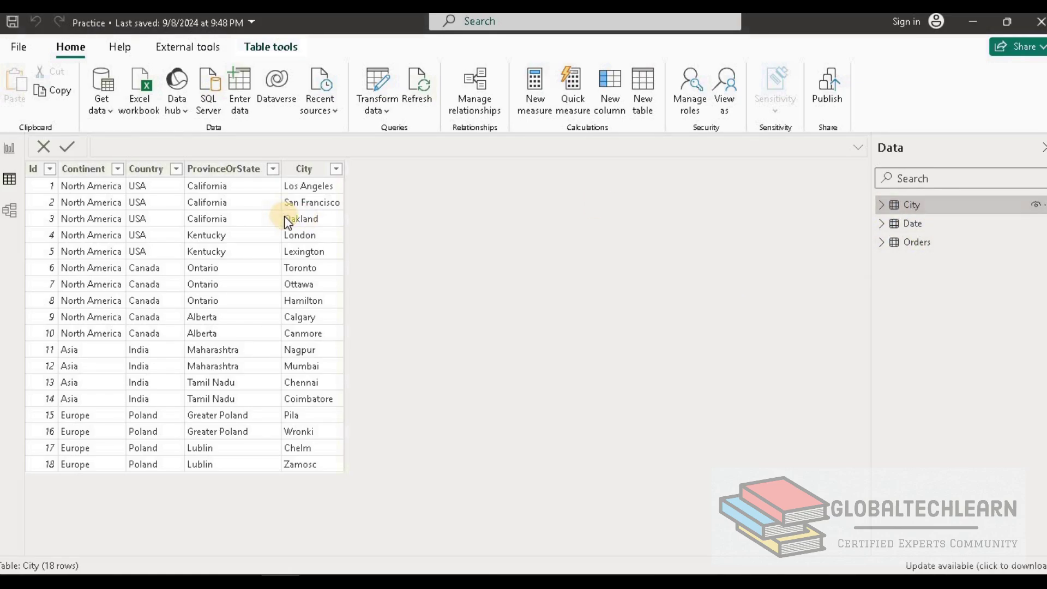
- Switch from the City column to browsing the Orders table's 1,147 rows
{"action": "left_click", "coordinate": [300, 169]}
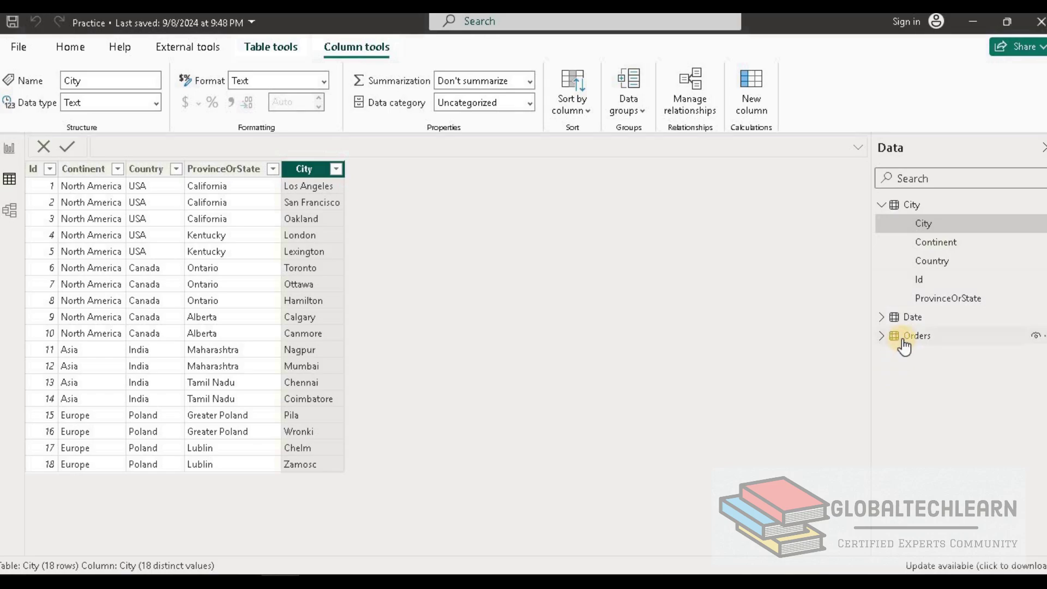
{"action": "left_click", "coordinate": [905, 337]}
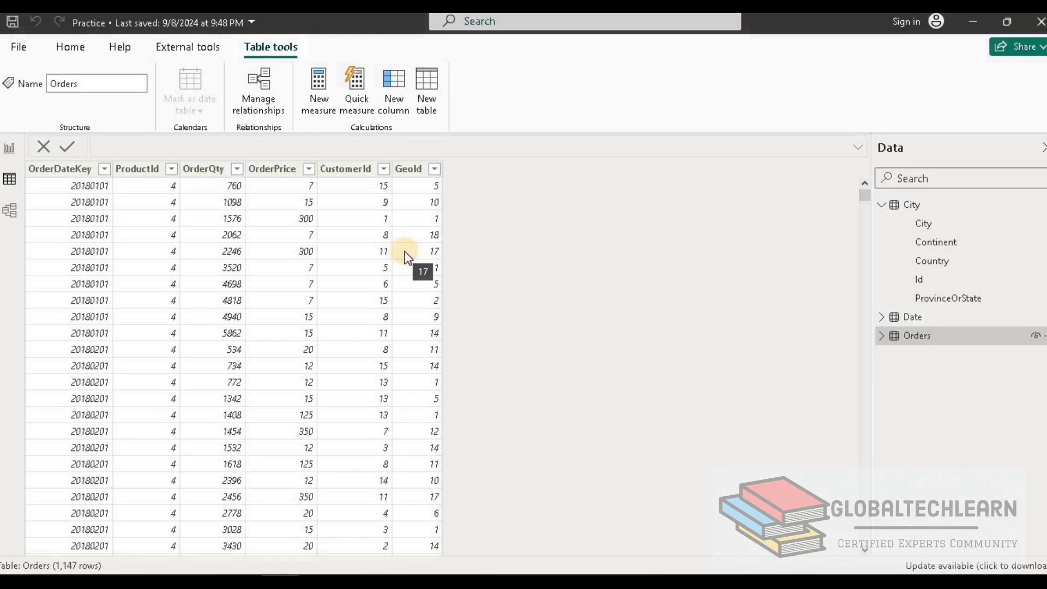
- In the model diagram, inspect the Orders GeoId–City Id and Date–Orders key relationships
{"action": "left_click", "coordinate": [15, 215]}
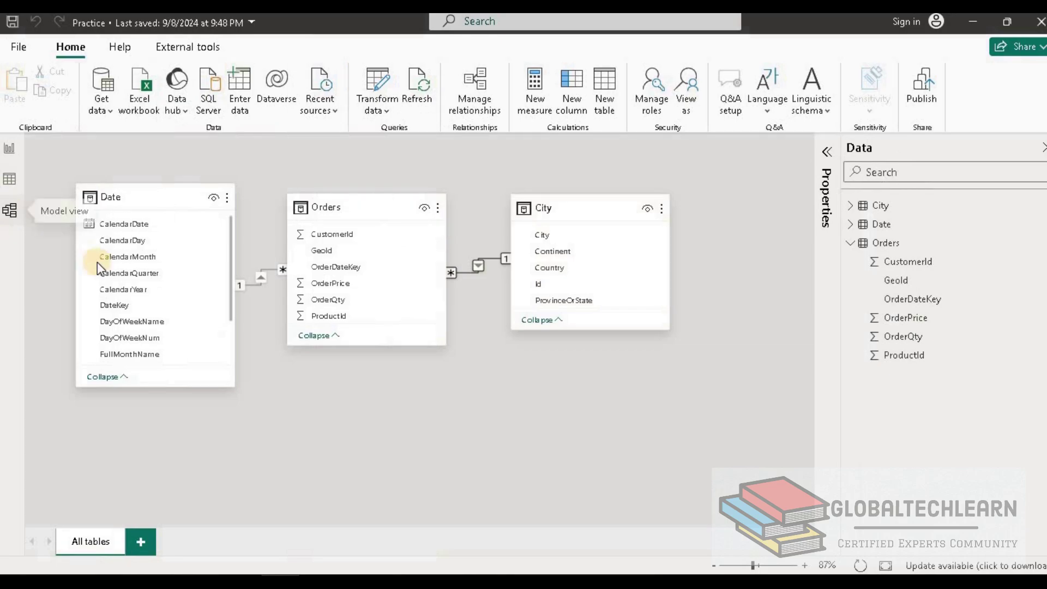
{"action": "left_click", "coordinate": [332, 212]}
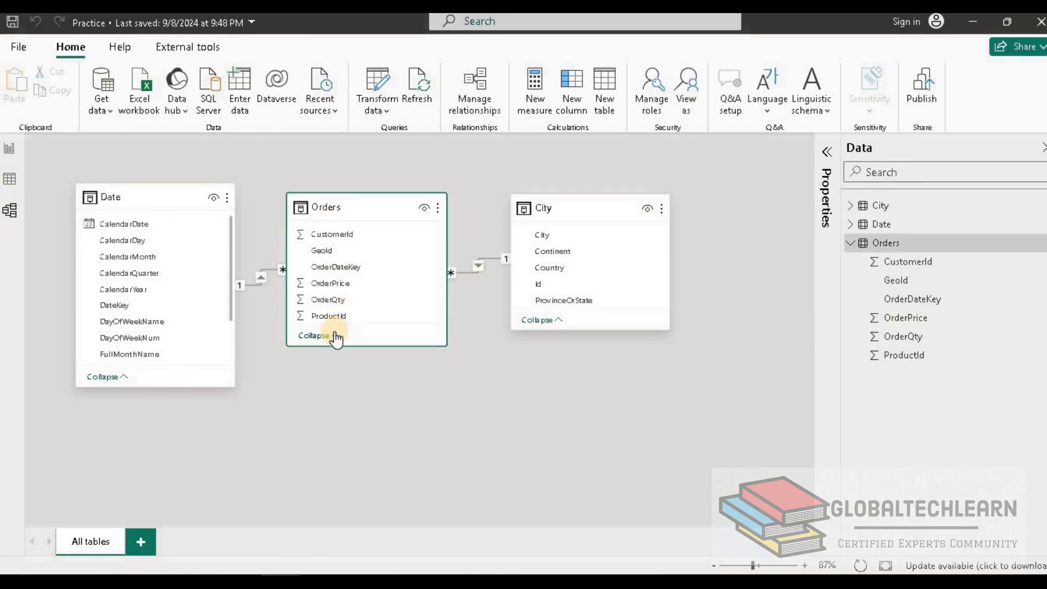
{"action": "left_click", "coordinate": [330, 252]}
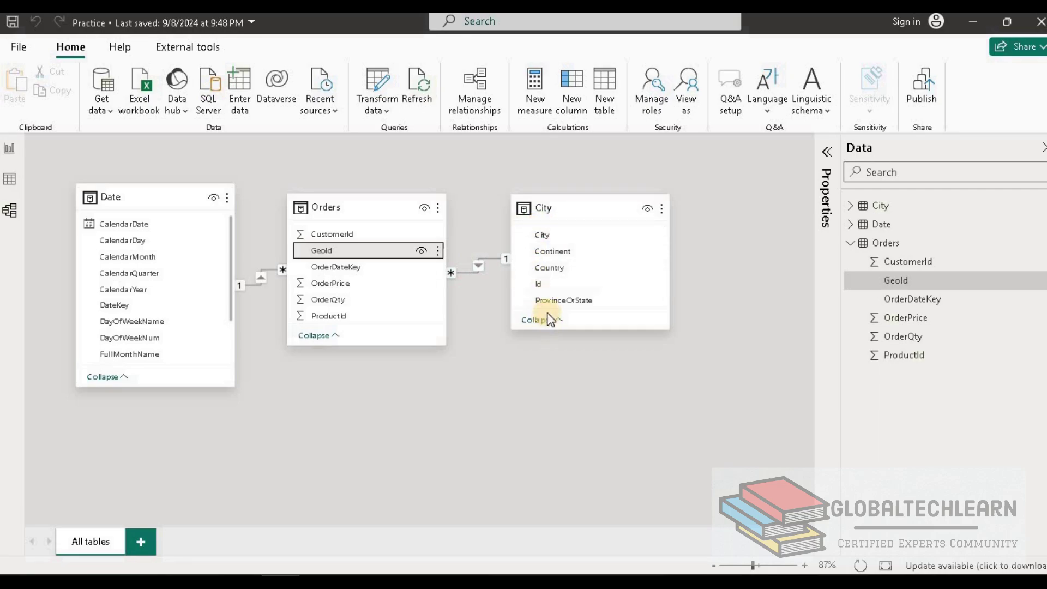
{"action": "left_click", "coordinate": [545, 289]}
{"action": "left_click", "coordinate": [491, 229]}
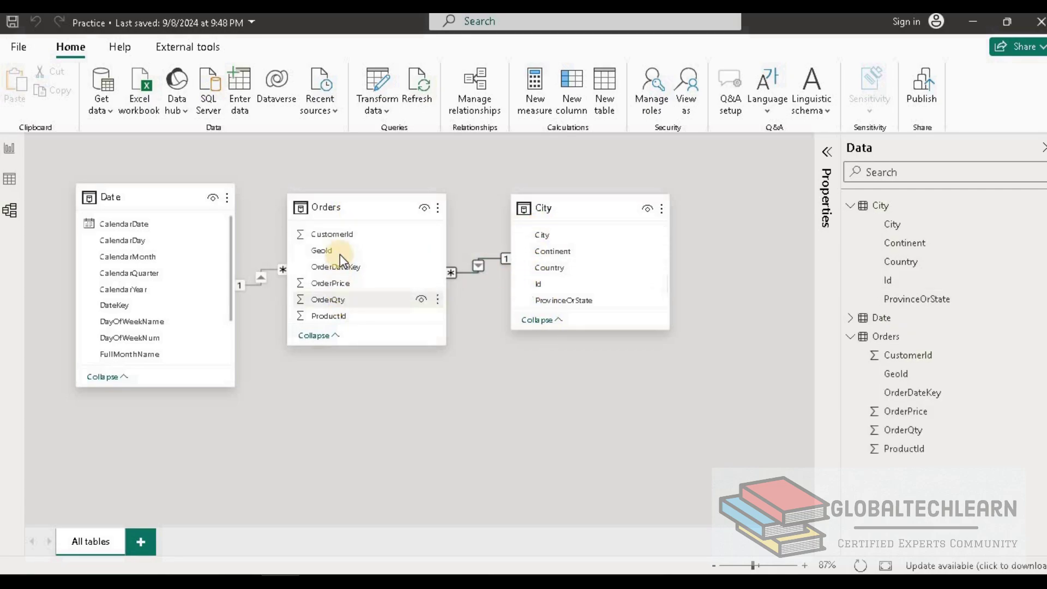
{"action": "left_click", "coordinate": [344, 270]}
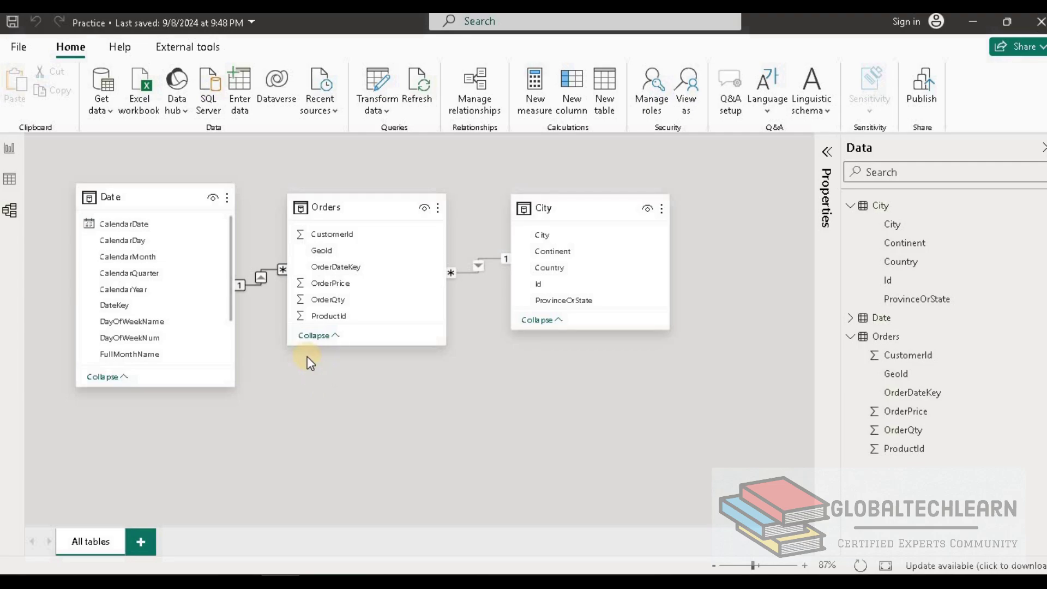
- From the report view, create a new security role named Role1
{"action": "left_click", "coordinate": [6, 151]}
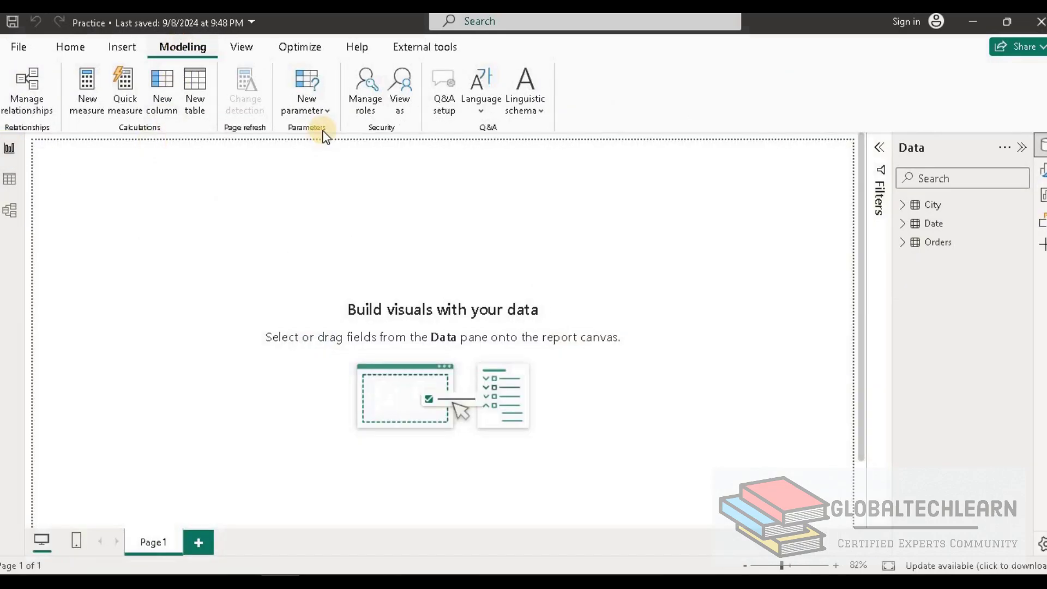
{"action": "left_click", "coordinate": [363, 86]}
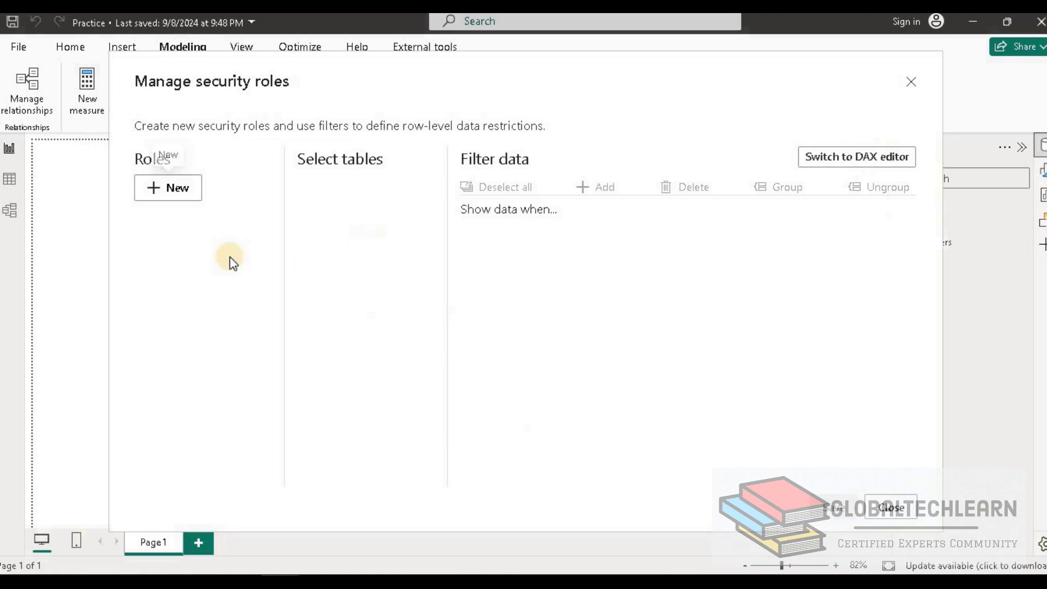
{"action": "left_click", "coordinate": [175, 195]}
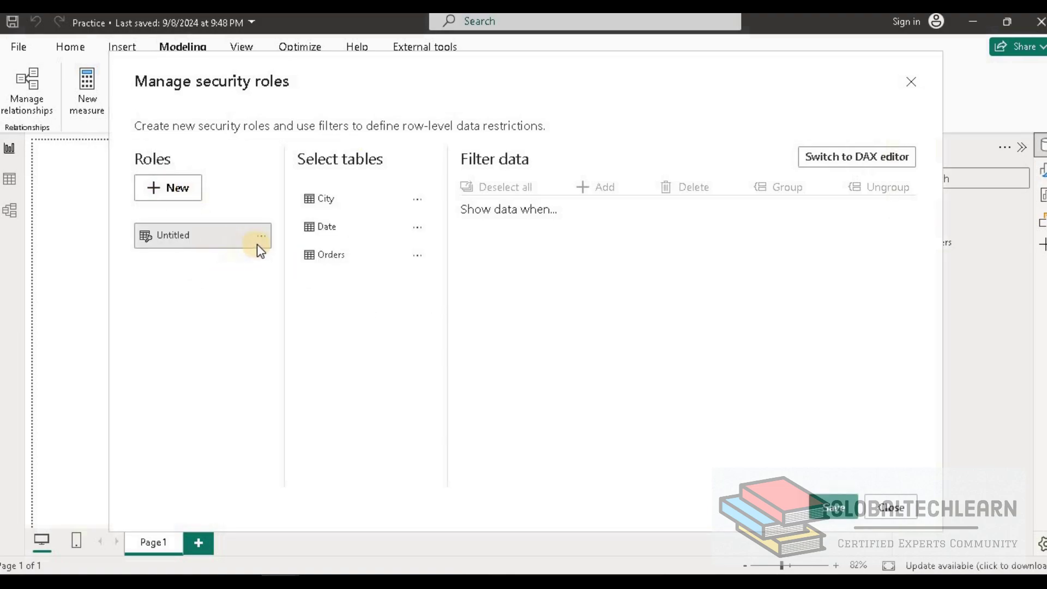
{"action": "left_click", "coordinate": [261, 237]}
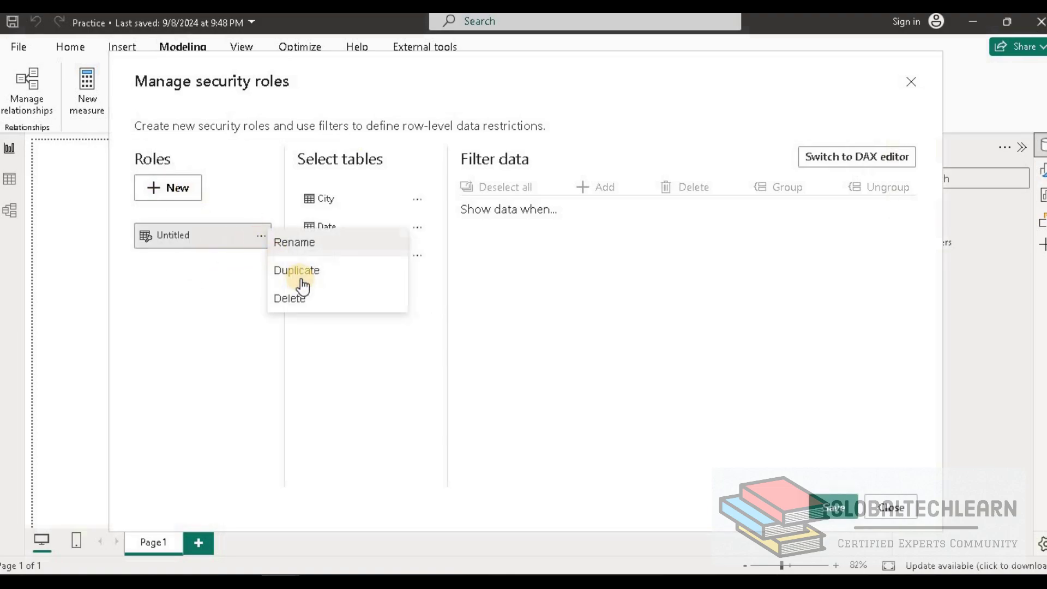
{"action": "left_click", "coordinate": [310, 242]}
{"action": "type", "text": "Role"}
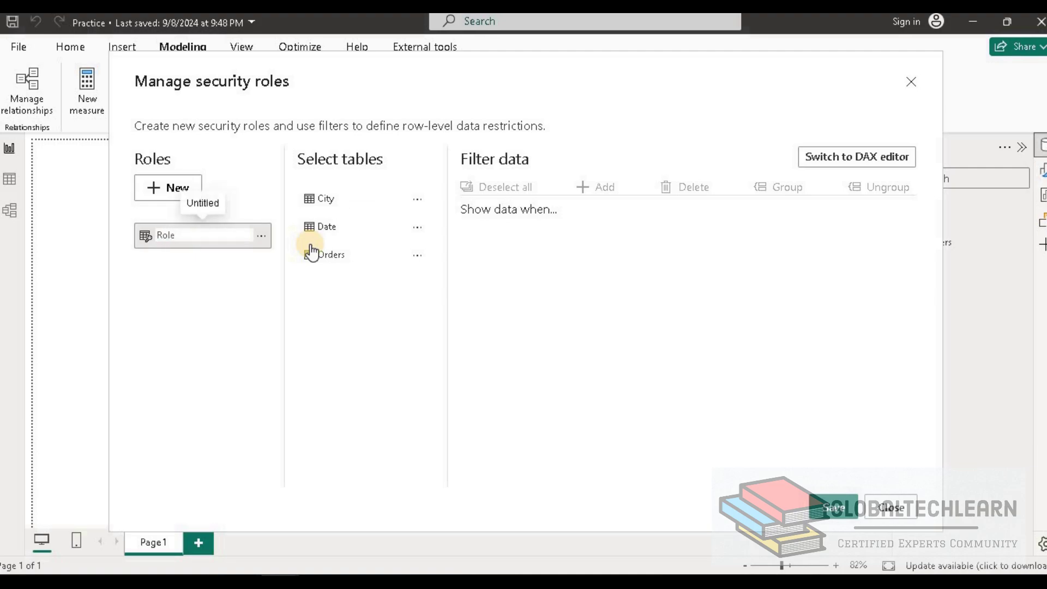
{"action": "type", "text": "1"}
{"action": "key", "text": "Return"}
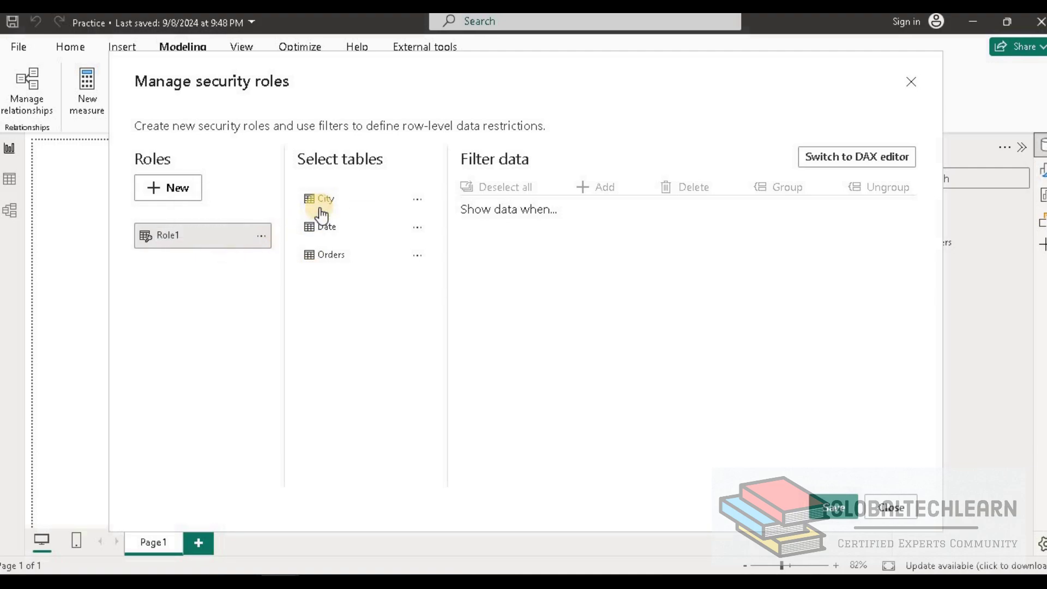
- Give Role1 a City rule of ProvinceOrState equals Kentucky, then add a second role
{"action": "left_click", "coordinate": [327, 202]}
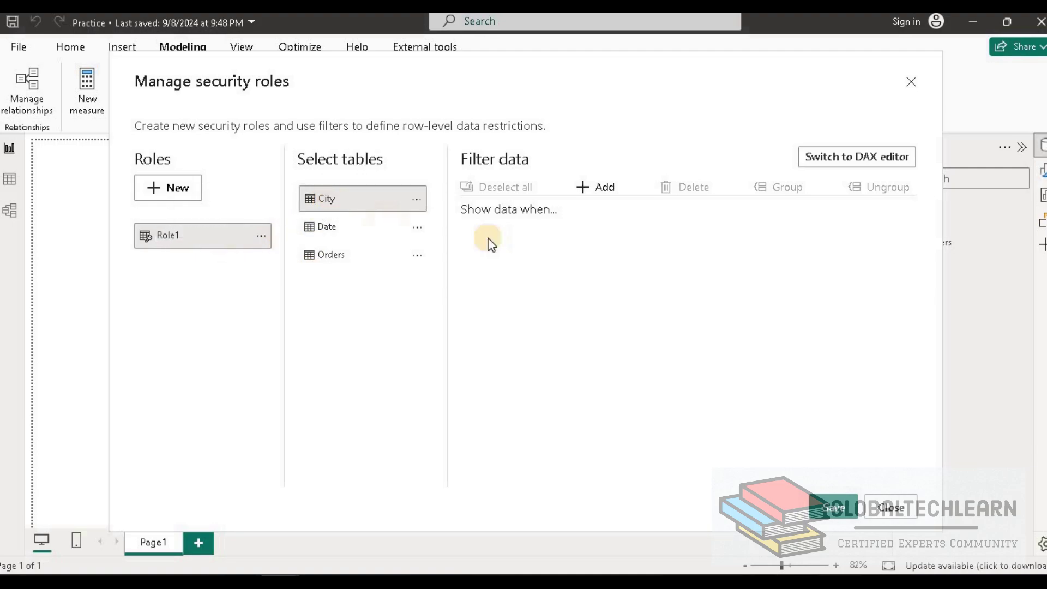
{"action": "left_click", "coordinate": [602, 191]}
{"action": "left_click", "coordinate": [552, 275]}
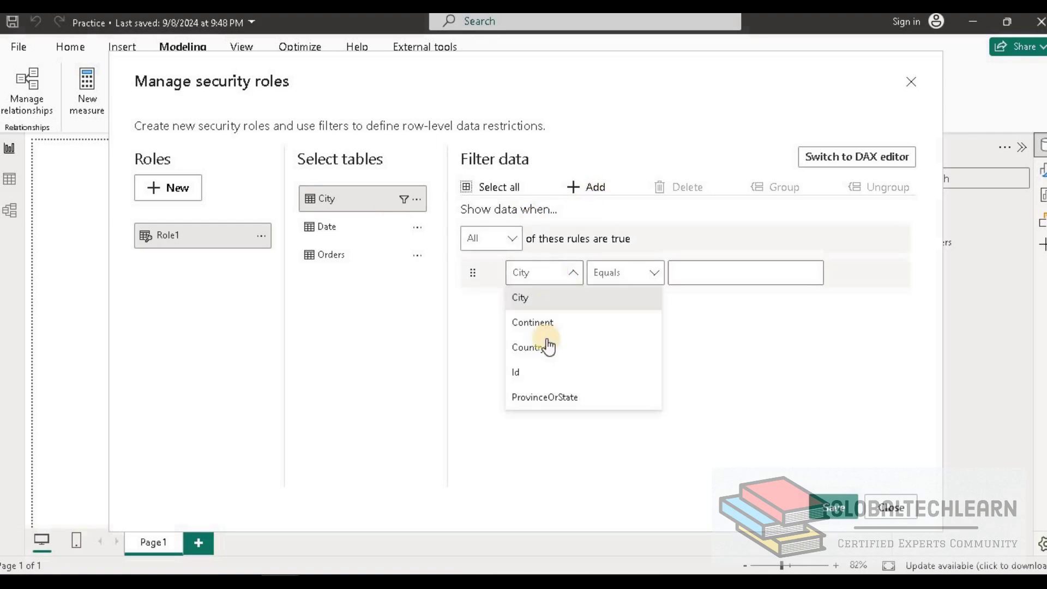
{"action": "left_click", "coordinate": [545, 395]}
{"action": "left_click", "coordinate": [720, 271]}
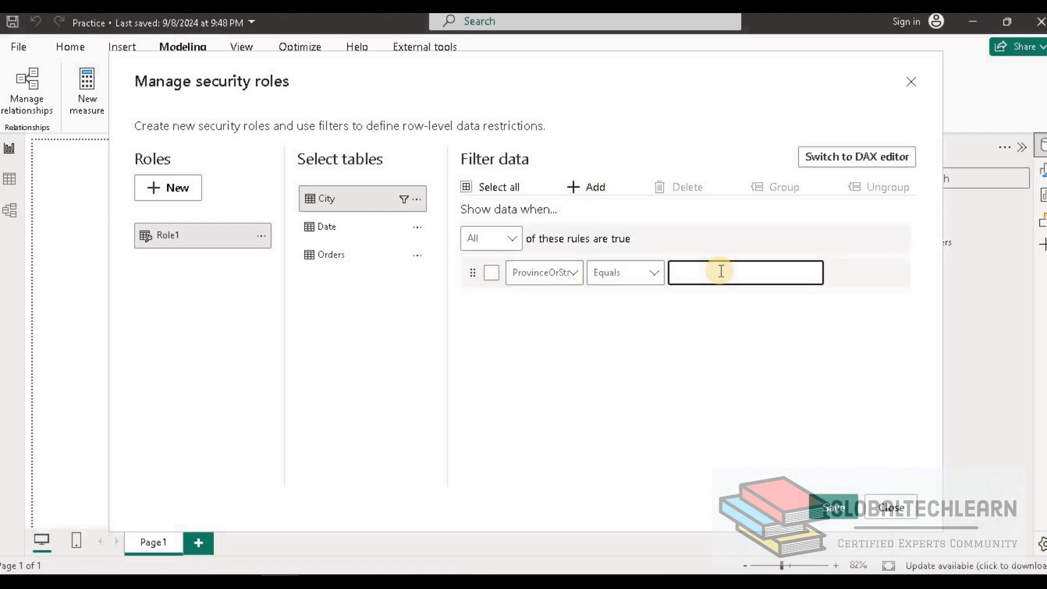
{"action": "type", "text": "Kentucky"}
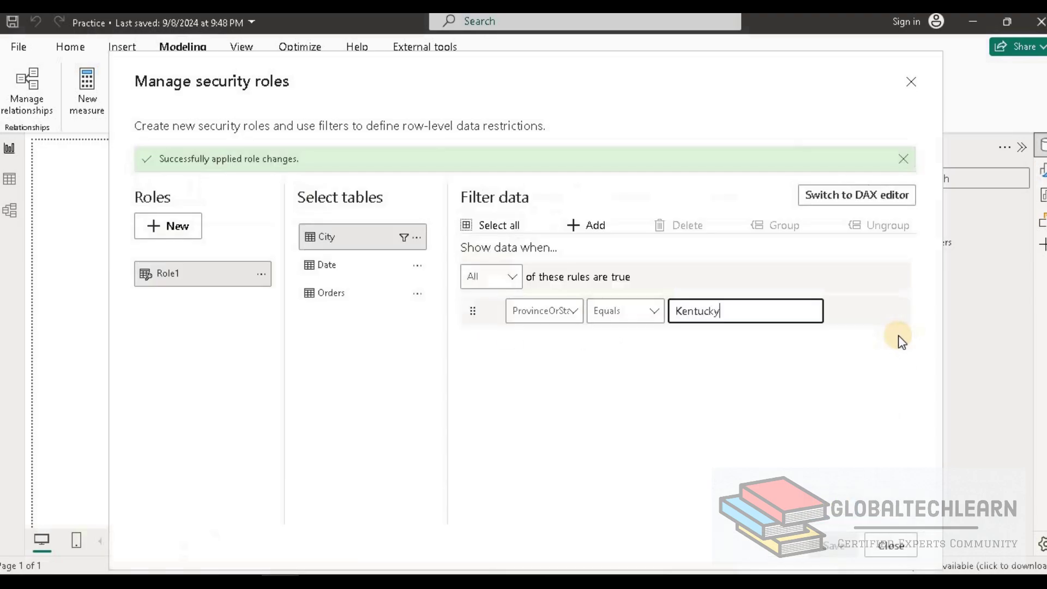
{"action": "left_click", "coordinate": [168, 226]}
{"action": "type", "text": "Role2"}
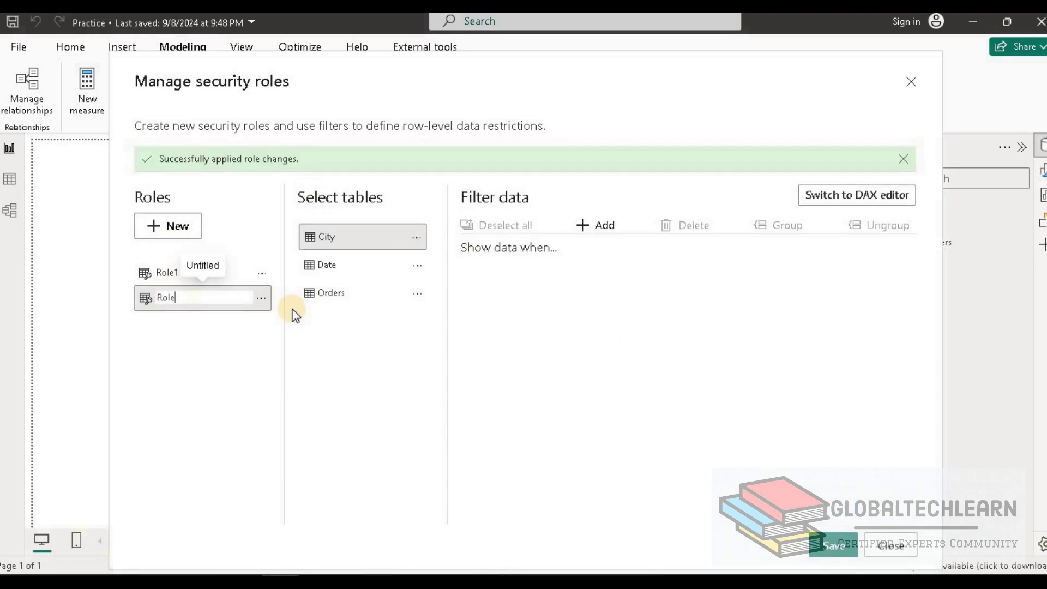
- Name the role Role2, filter Date to CalendarYear equals 2019, then save and close
{"action": "key", "text": "Return"}
{"action": "left_click", "coordinate": [360, 266]}
{"action": "left_click", "coordinate": [600, 229]}
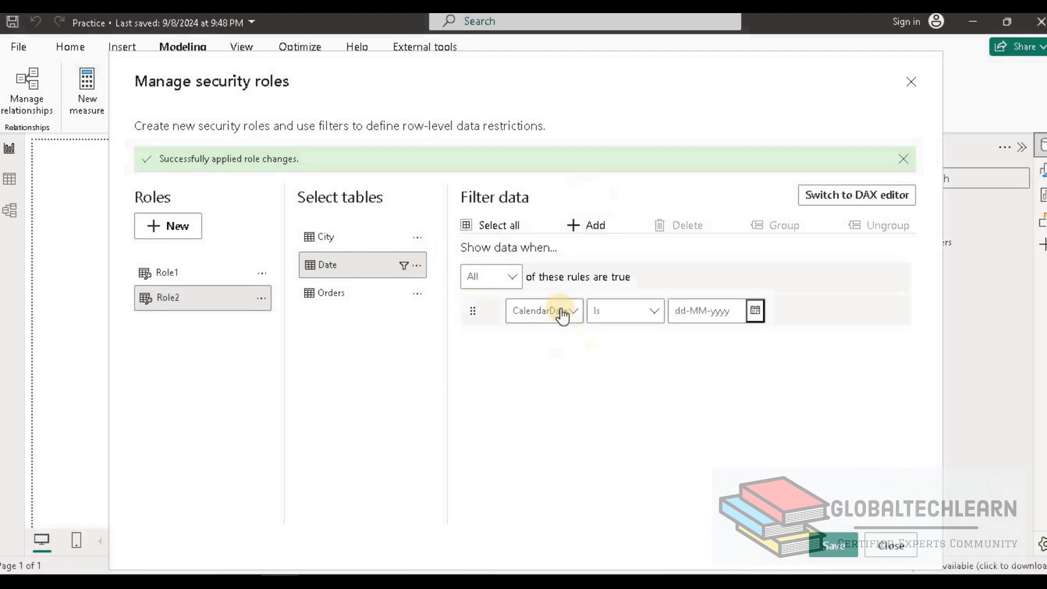
{"action": "left_click", "coordinate": [563, 313]}
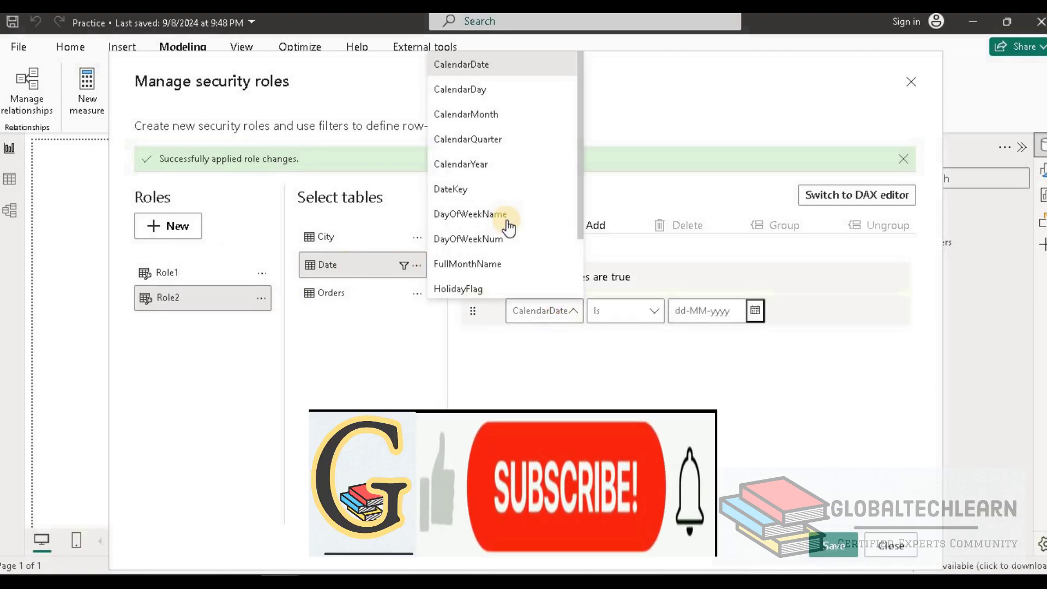
{"action": "left_click", "coordinate": [489, 169]}
{"action": "left_click", "coordinate": [735, 315]}
{"action": "type", "text": "2"}
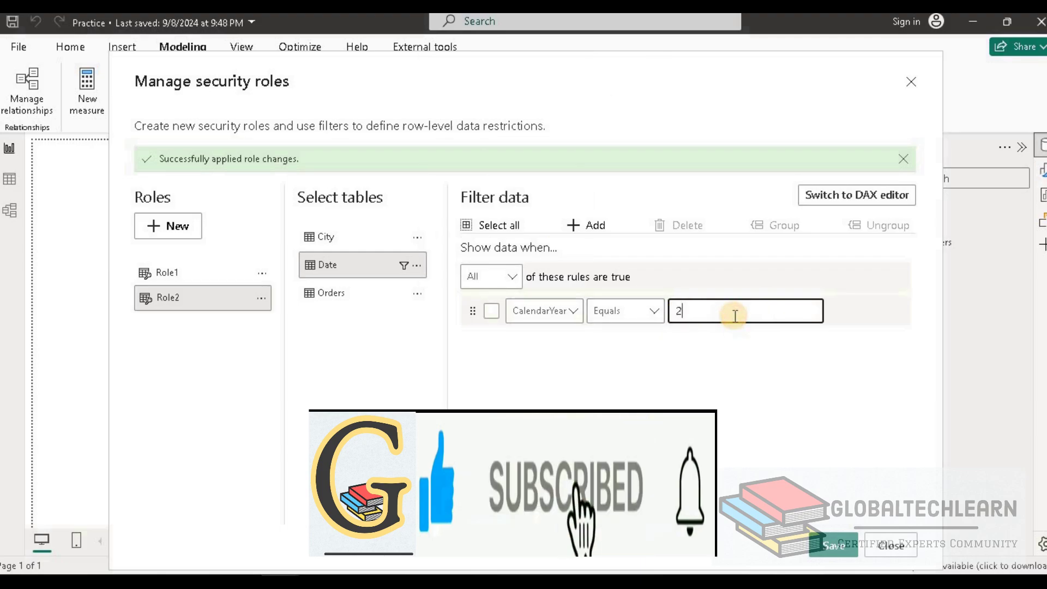
{"action": "type", "text": "019"}
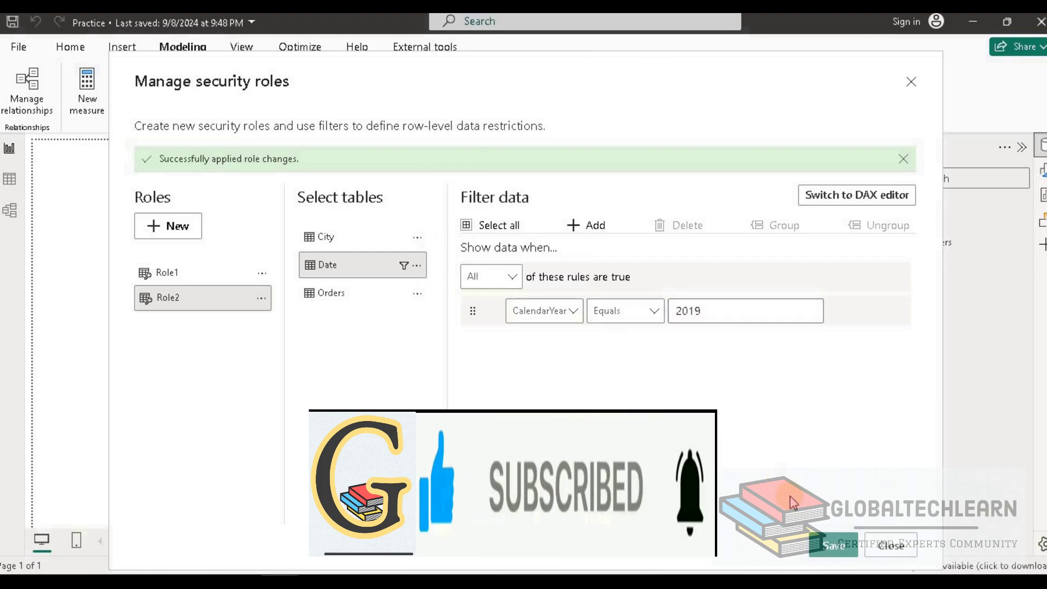
{"action": "left_click", "coordinate": [826, 550]}
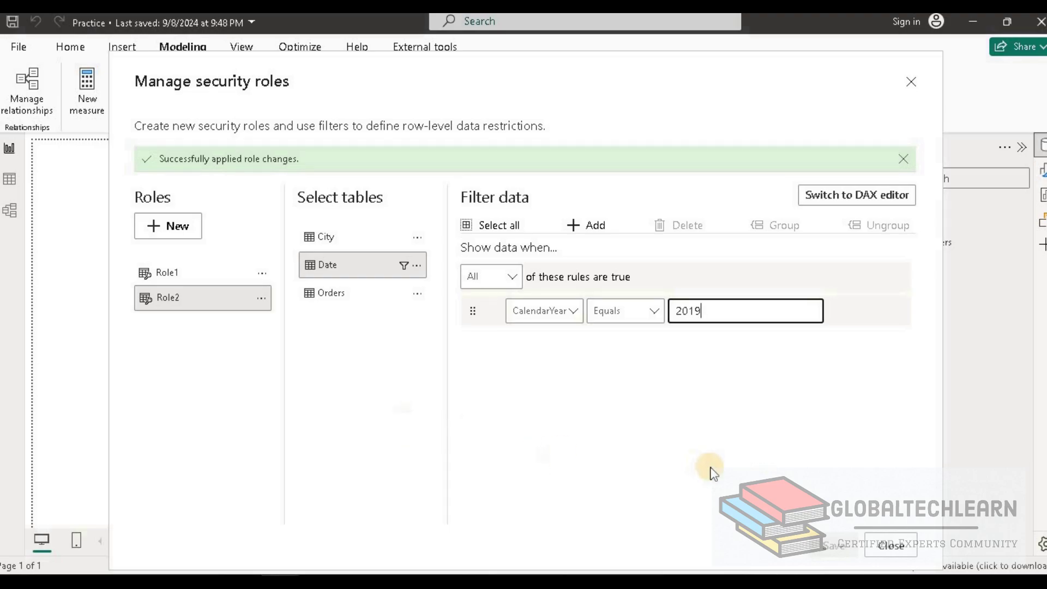
{"action": "left_click", "coordinate": [891, 546]}
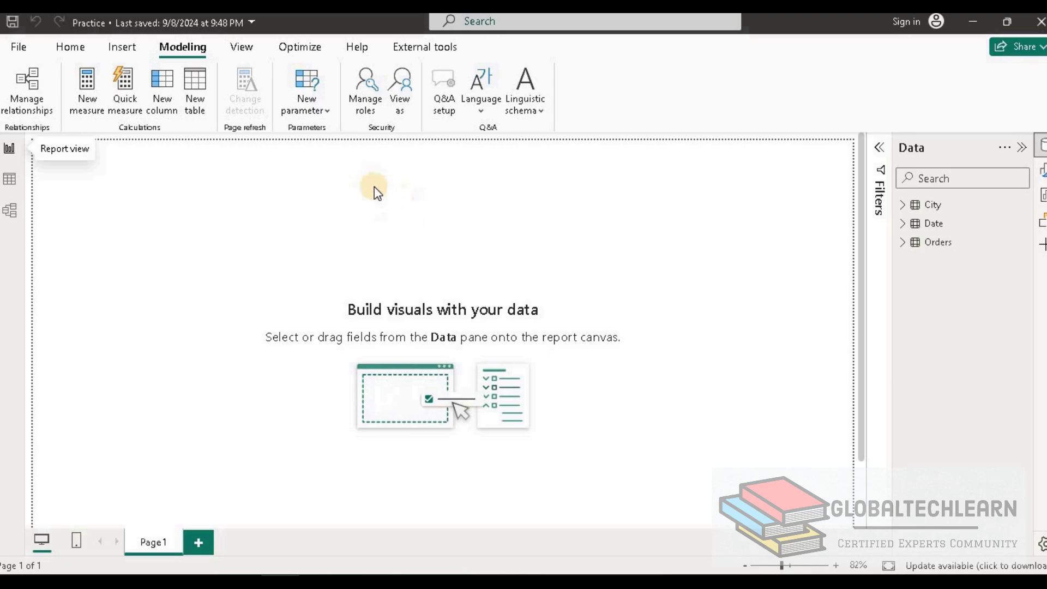
- Insert an empty matrix visual and nudge it lower on the report page
{"action": "left_click", "coordinate": [74, 47]}
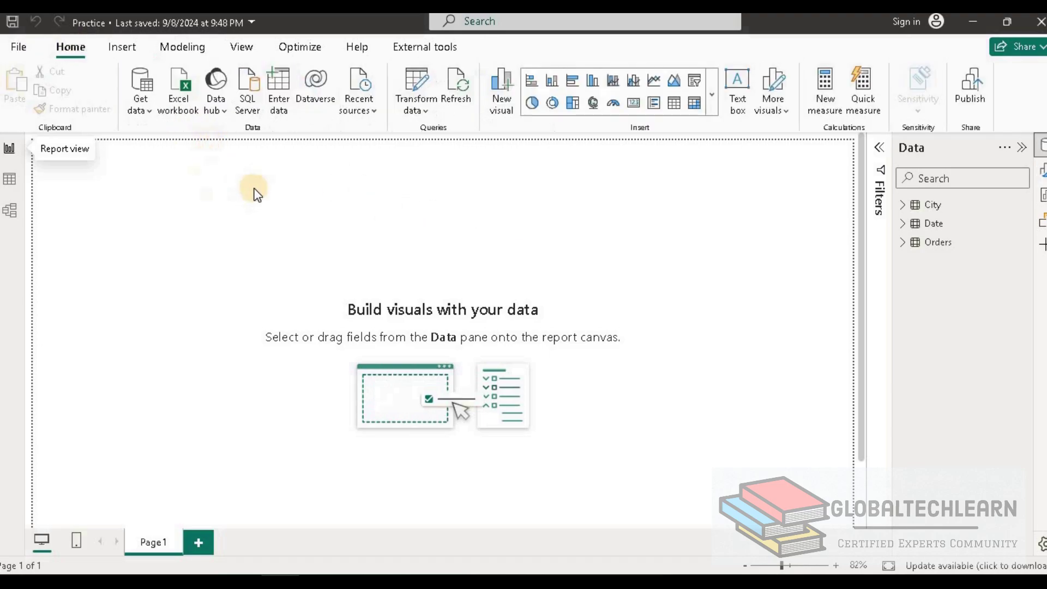
{"action": "left_click", "coordinate": [694, 103]}
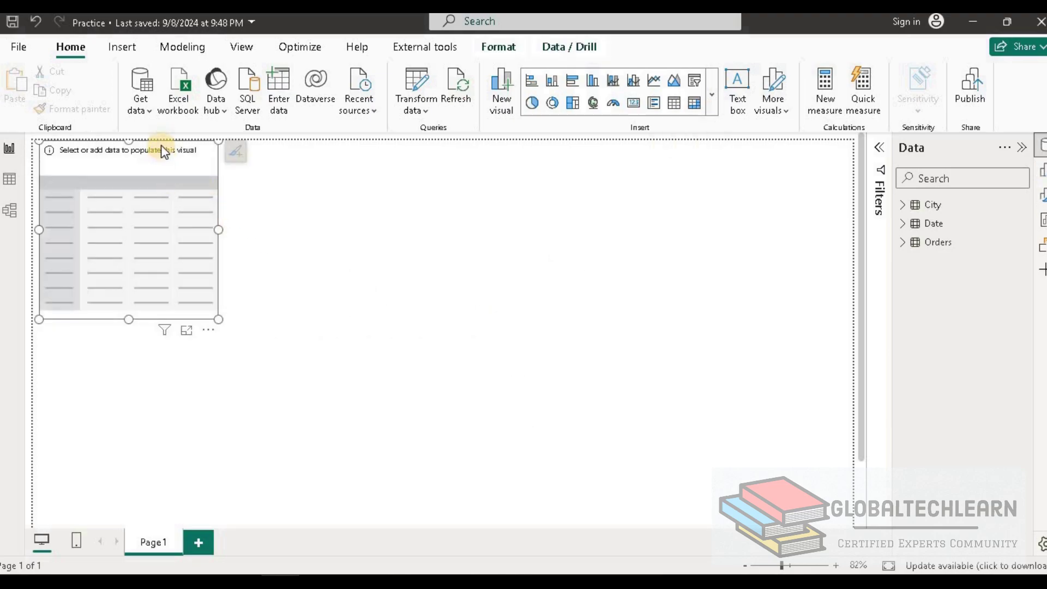
{"action": "left_click_drag", "start_coordinate": [160, 150], "coordinate": [164, 178]}
{"action": "left_click", "coordinate": [409, 413]}
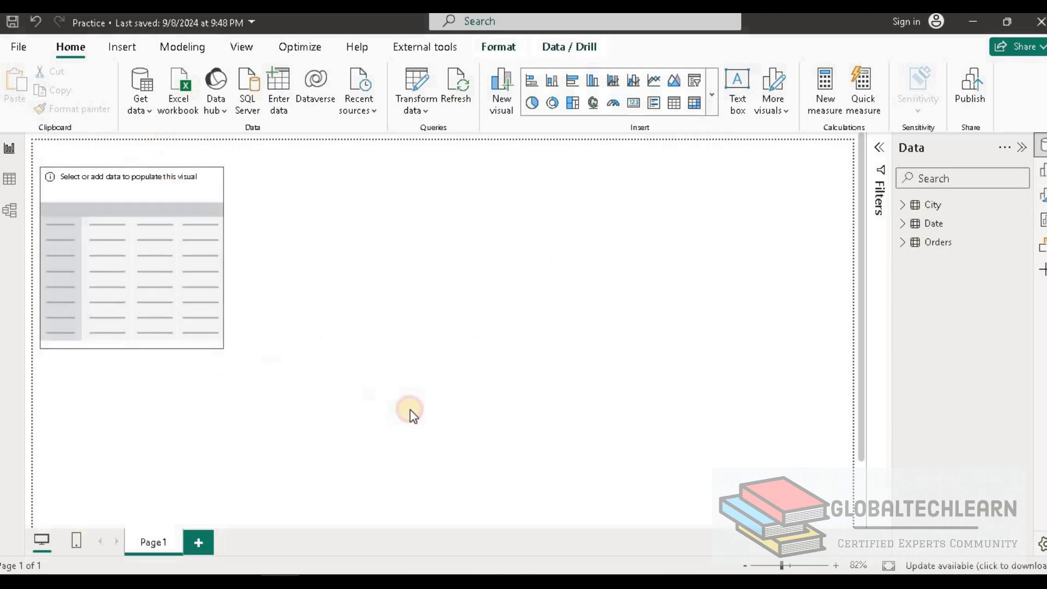
- Fill the matrix with ProvinceOrState rows, CalendarYear columns and OrderQty values
{"action": "left_click", "coordinate": [904, 205]}
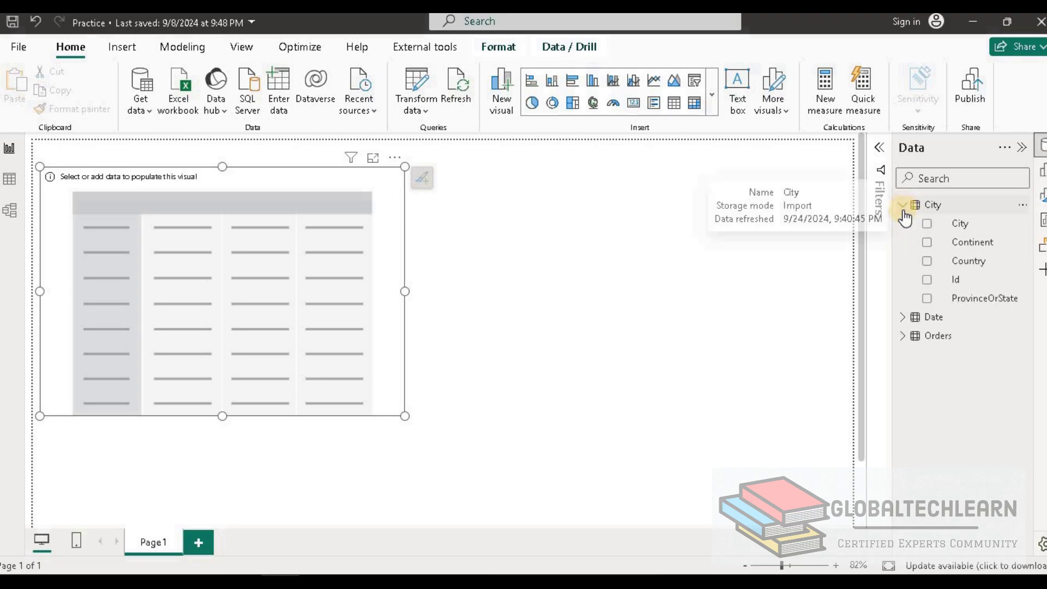
{"action": "left_click", "coordinate": [927, 299]}
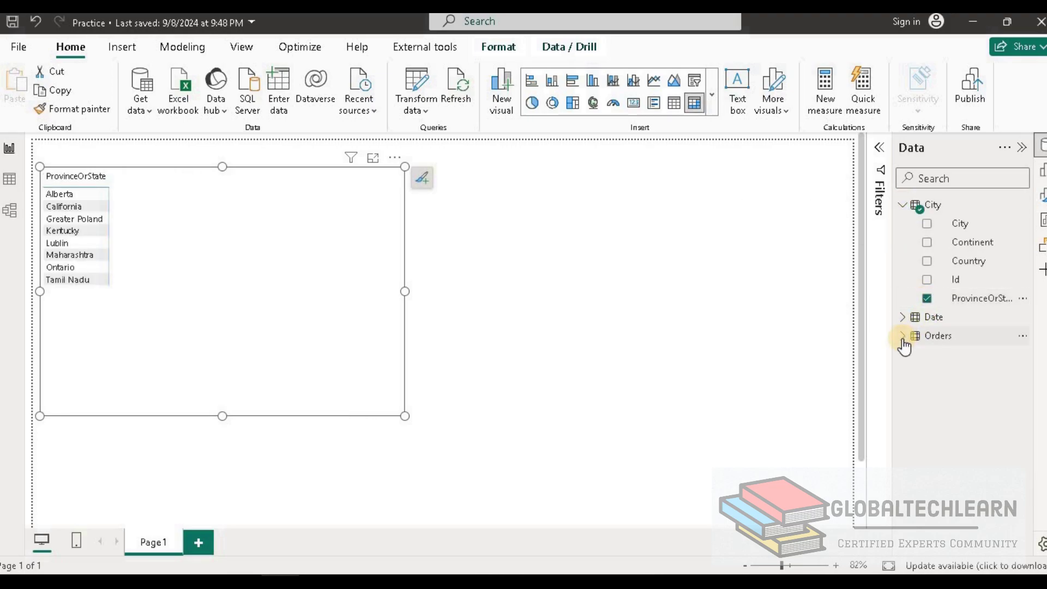
{"action": "left_click", "coordinate": [904, 318]}
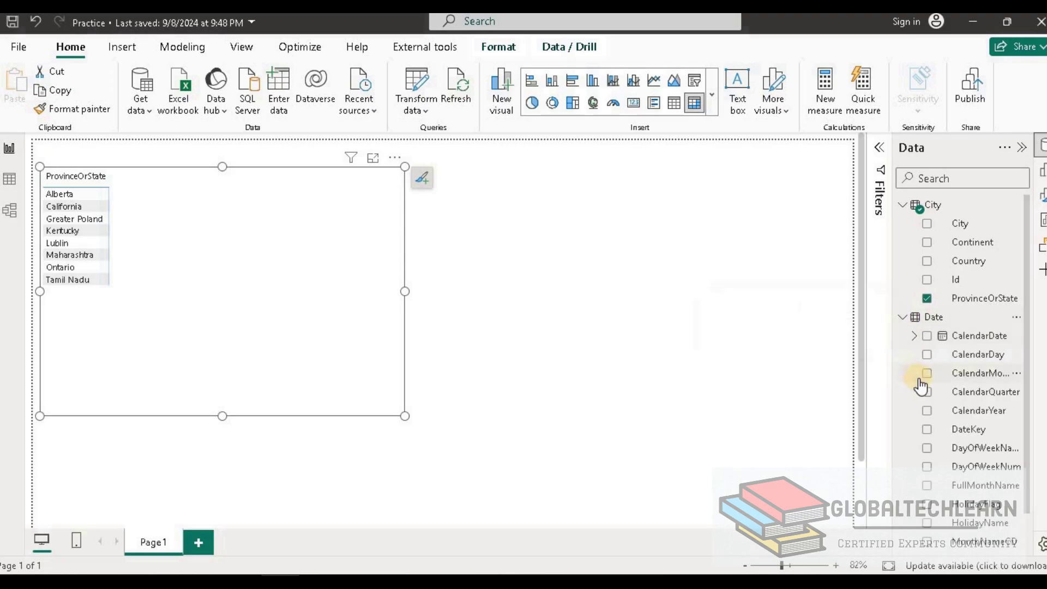
{"action": "left_click", "coordinate": [929, 414]}
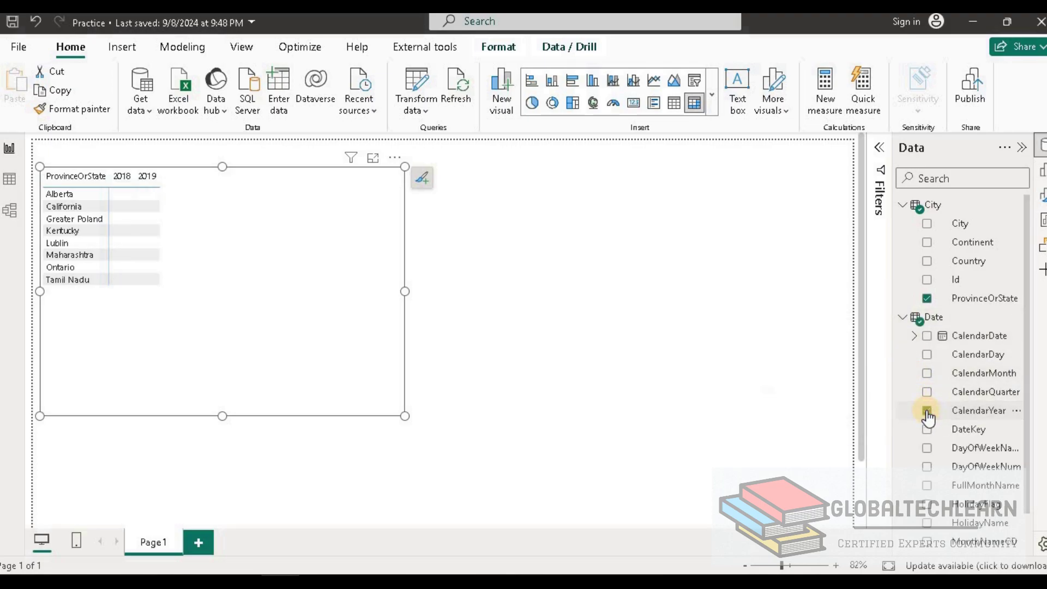
{"action": "left_click", "coordinate": [903, 317]}
{"action": "left_click", "coordinate": [903, 205]}
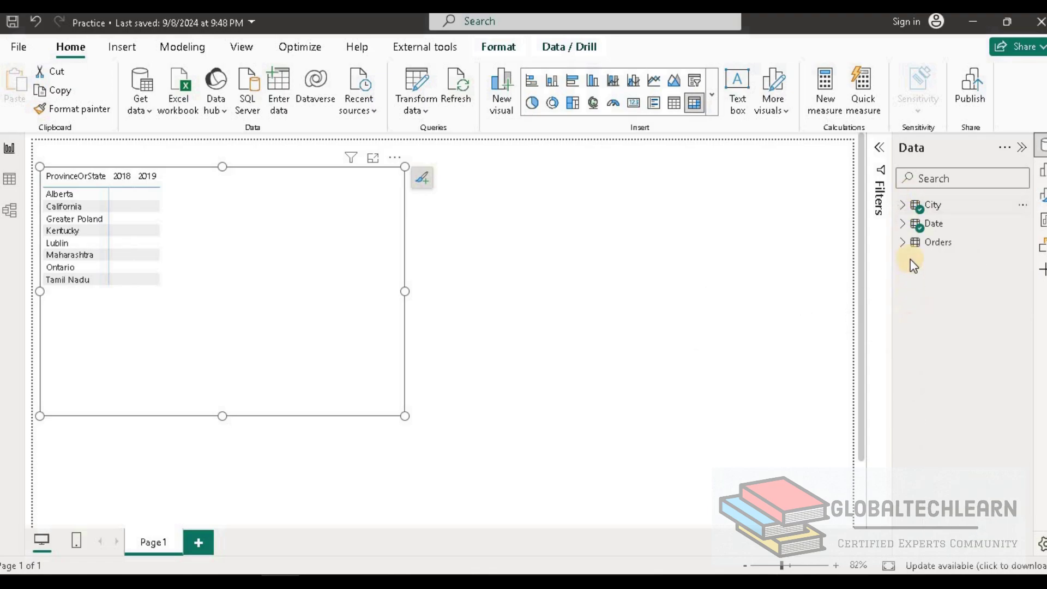
{"action": "left_click", "coordinate": [904, 243]}
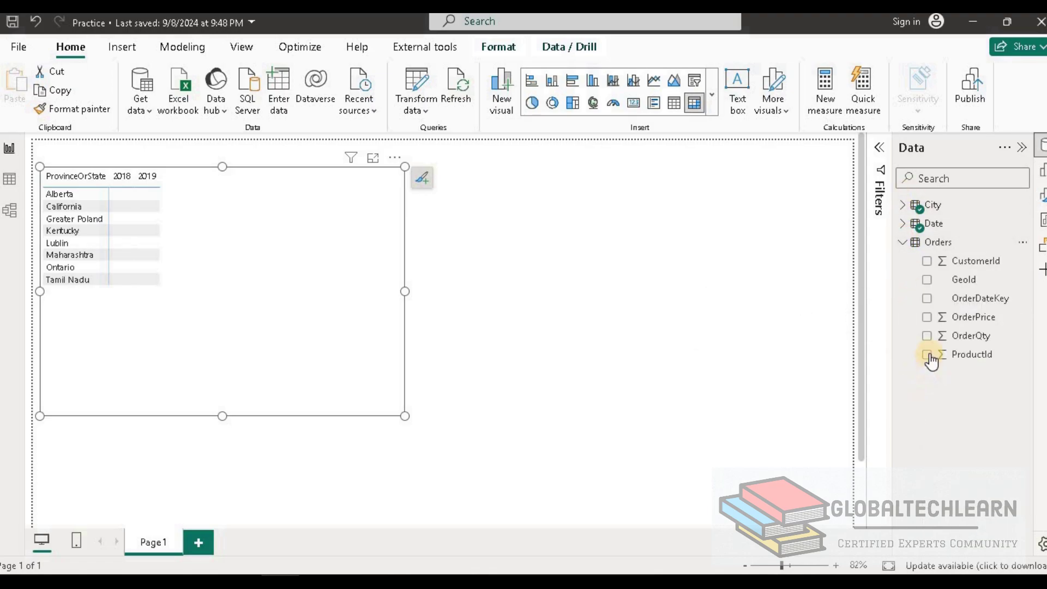
{"action": "left_click", "coordinate": [928, 336]}
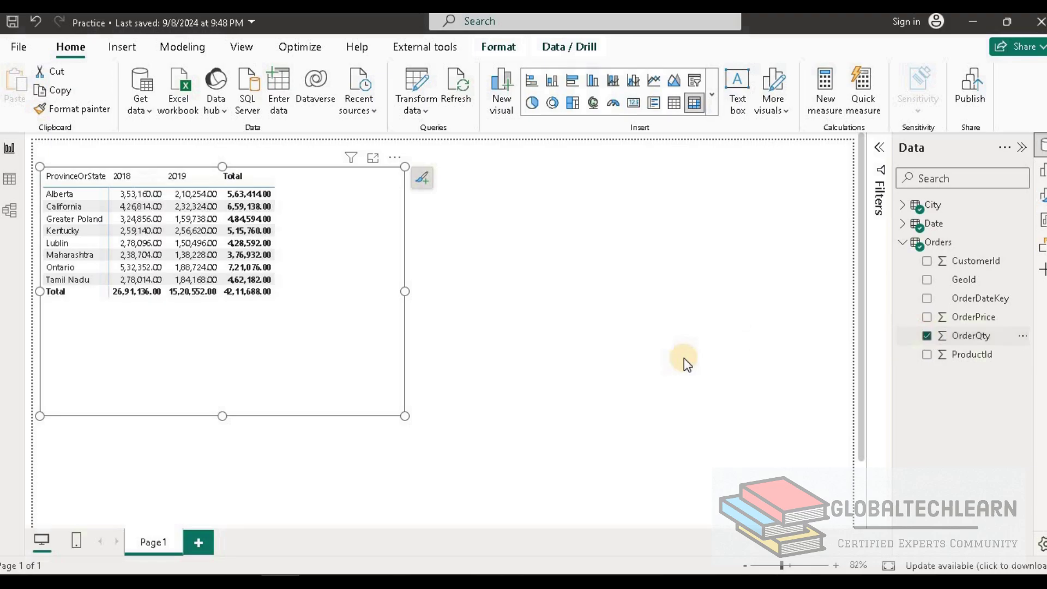
{"action": "scroll", "coordinate": [452, 436], "scroll_direction": "up", "scroll_amount": 1}
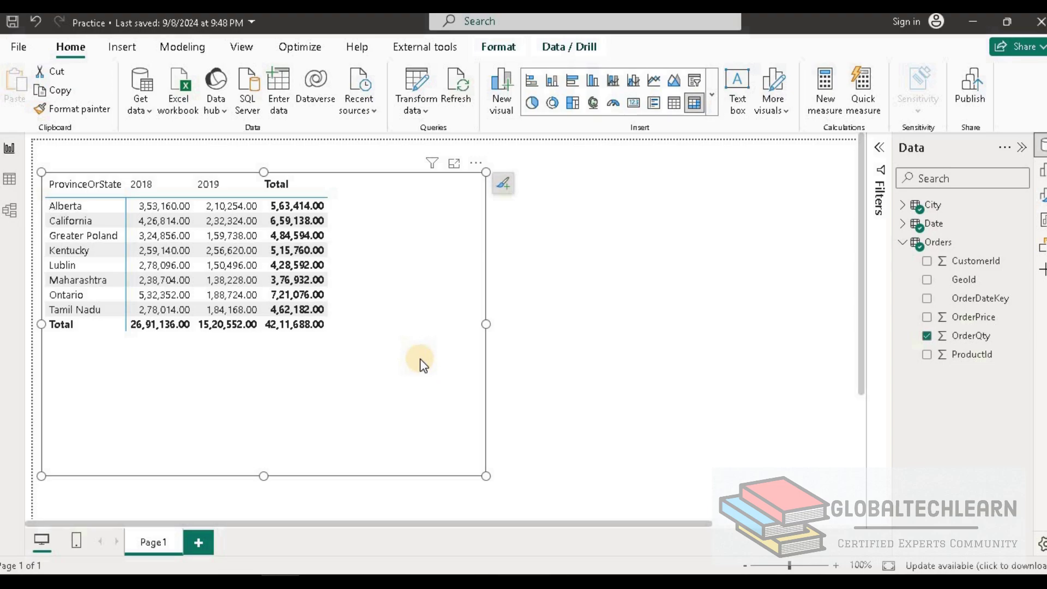
- Use View as with both Role1 and Role2 checked to test their combined filters
{"action": "left_click", "coordinate": [185, 47]}
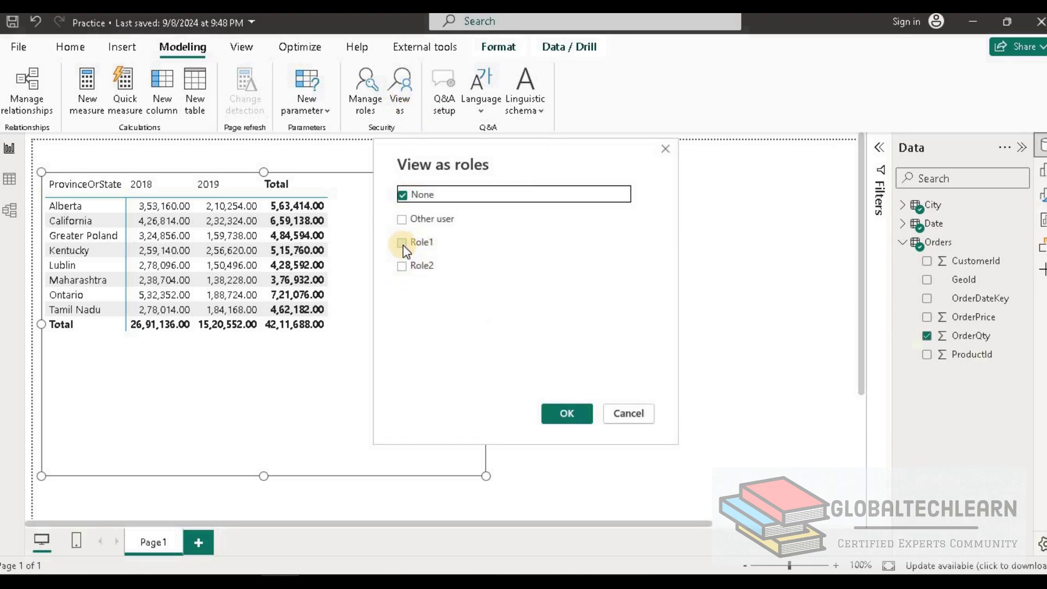
{"action": "left_click", "coordinate": [403, 243]}
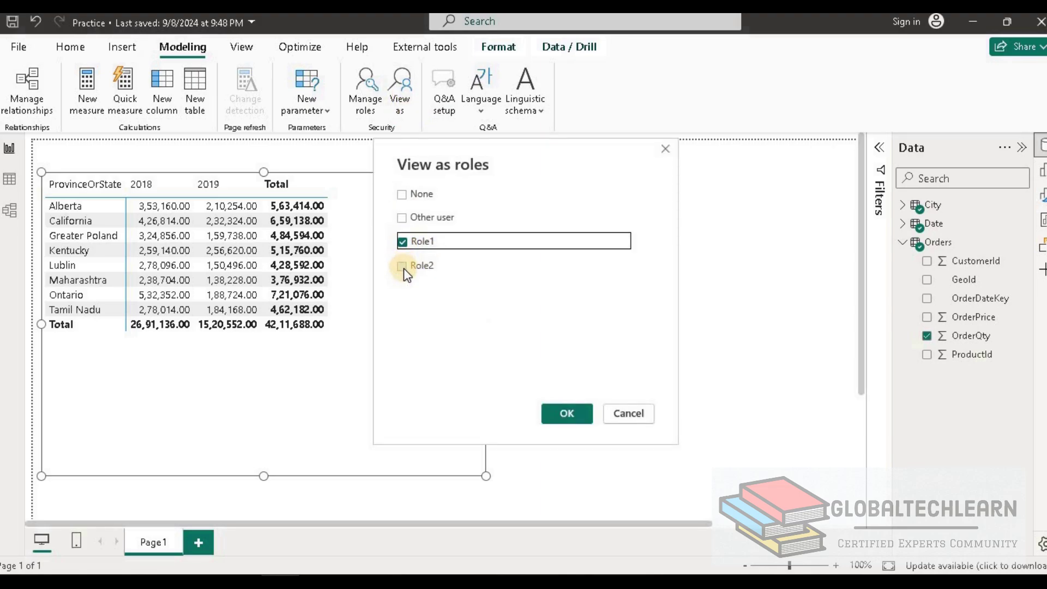
{"action": "left_click", "coordinate": [403, 266]}
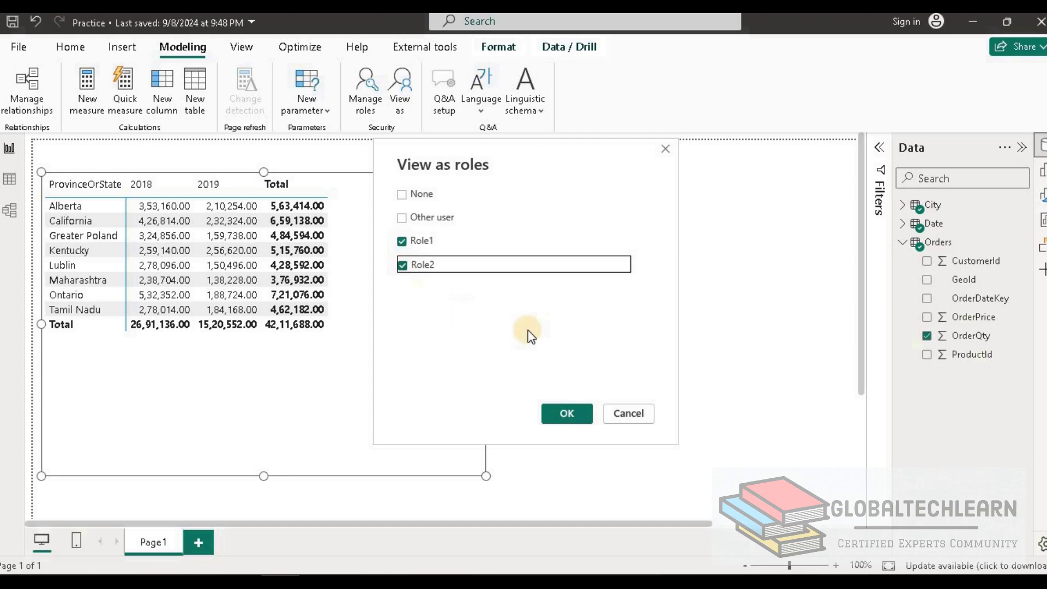
{"action": "left_click", "coordinate": [565, 415]}
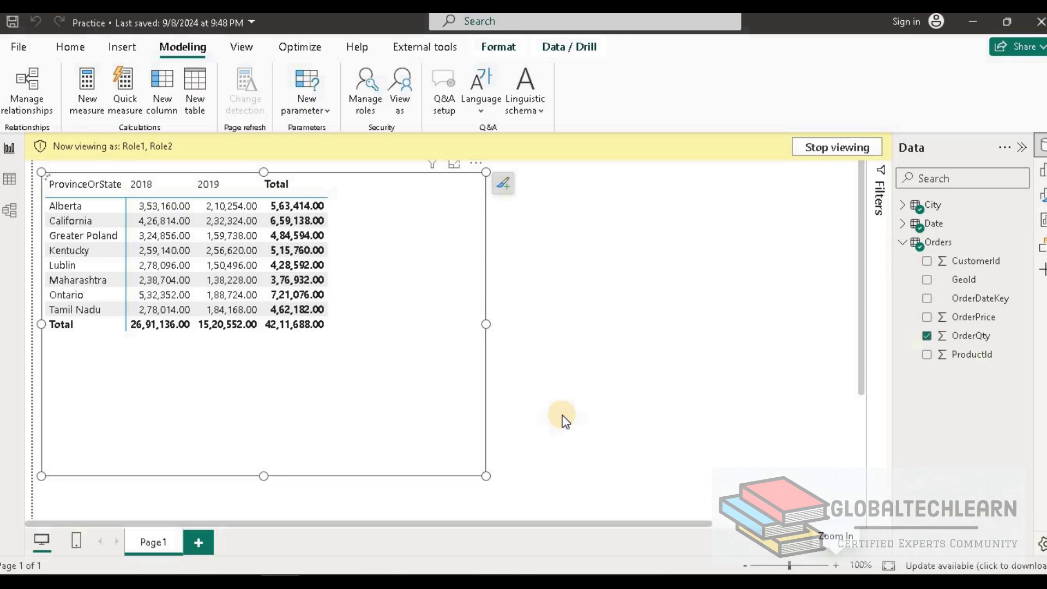